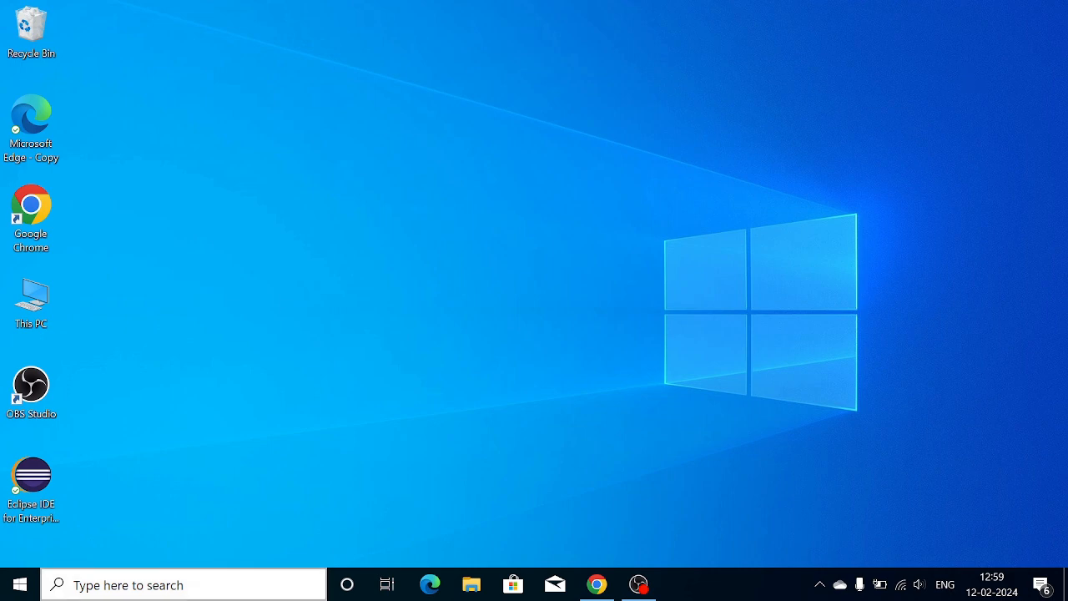
- Open Command Prompt, check for an installed Java with java --version, and minimize the window
{"action": "left_click", "coordinate": [158, 587]}
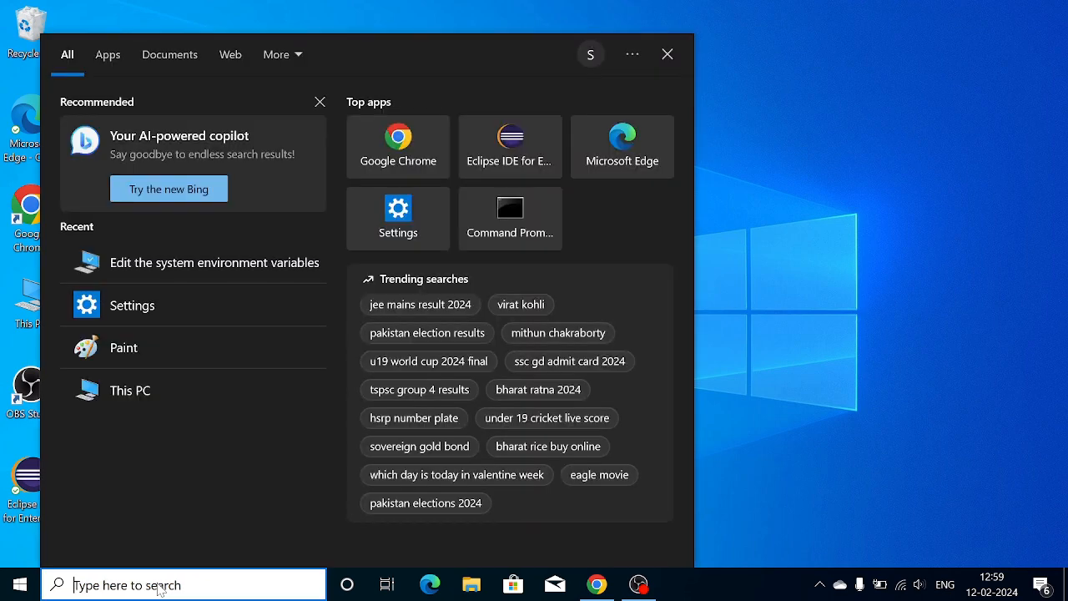
{"action": "type", "text": "cmd"}
{"action": "key", "text": "Return"}
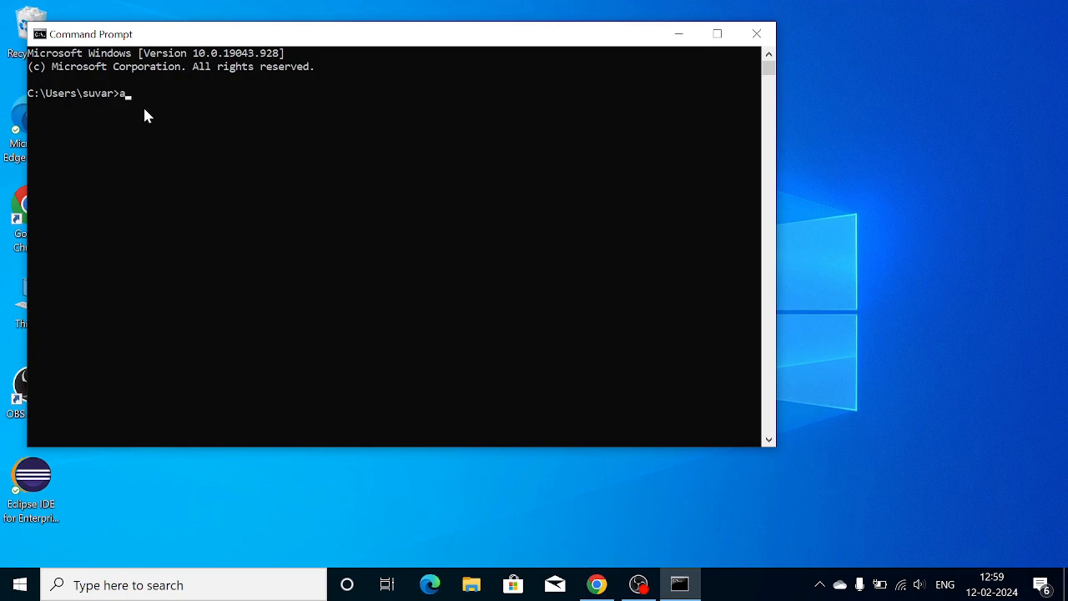
{"action": "key", "text": "BackSpace"}
{"action": "key", "text": "BackSpace"}
{"action": "type", "text": "ersion"}
{"action": "key", "text": "Return"}
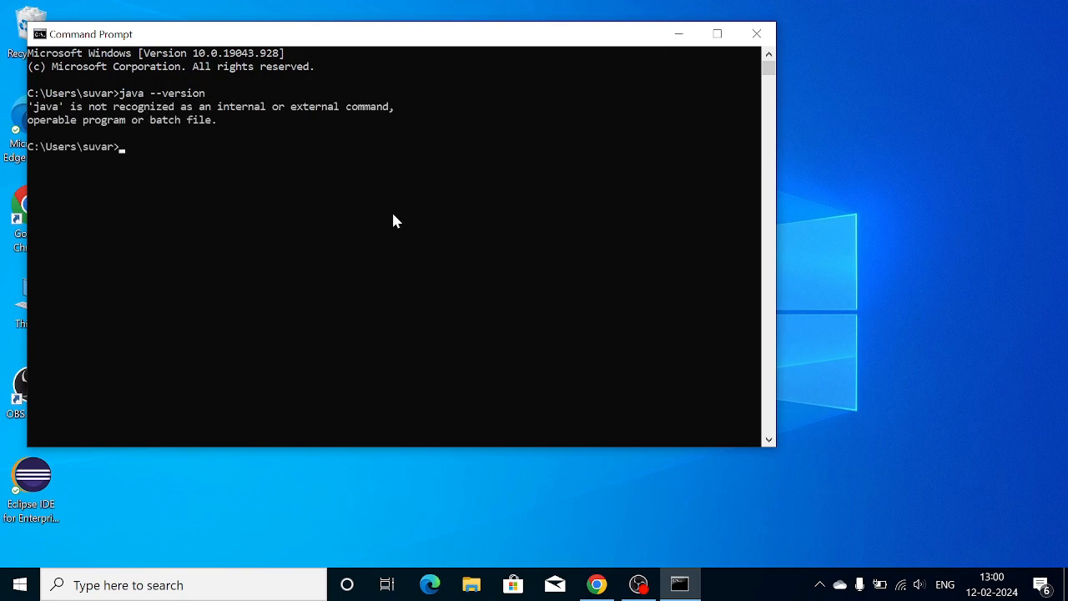
{"action": "left_click", "coordinate": [680, 34]}
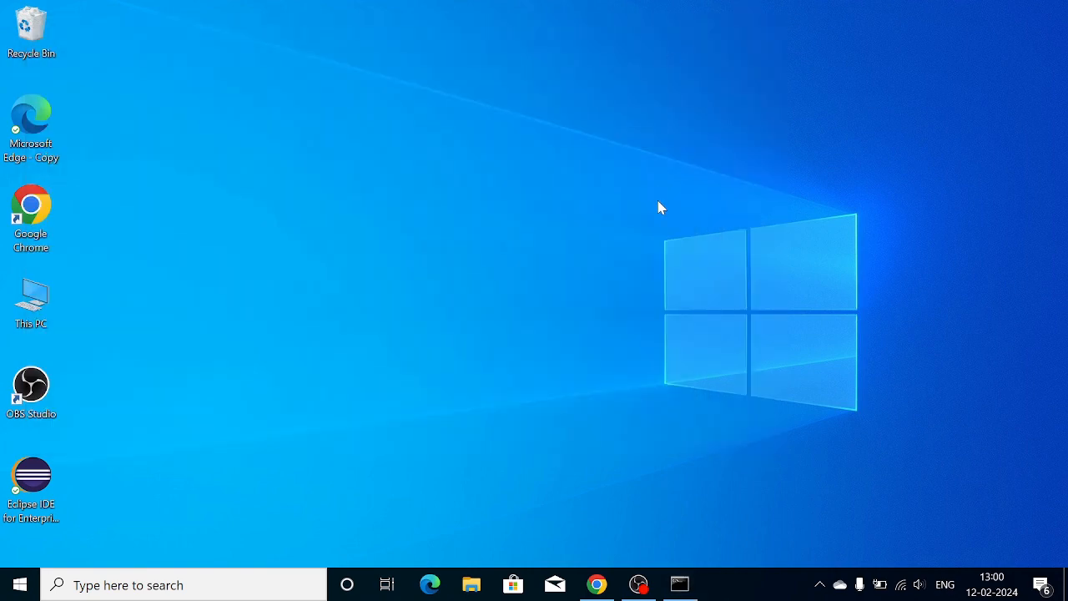
- Switch to Chrome, search Google for "downlaod jdk" and open Oracle's Java Downloads page
{"action": "left_click", "coordinate": [597, 589]}
{"action": "left_click", "coordinate": [492, 338]}
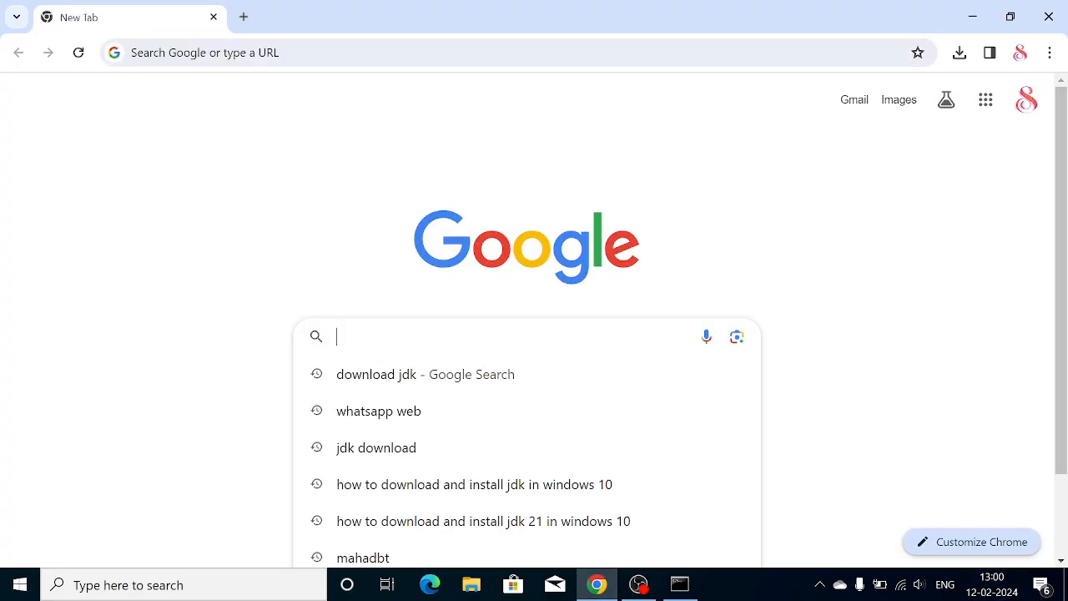
{"action": "type", "text": "dow"}
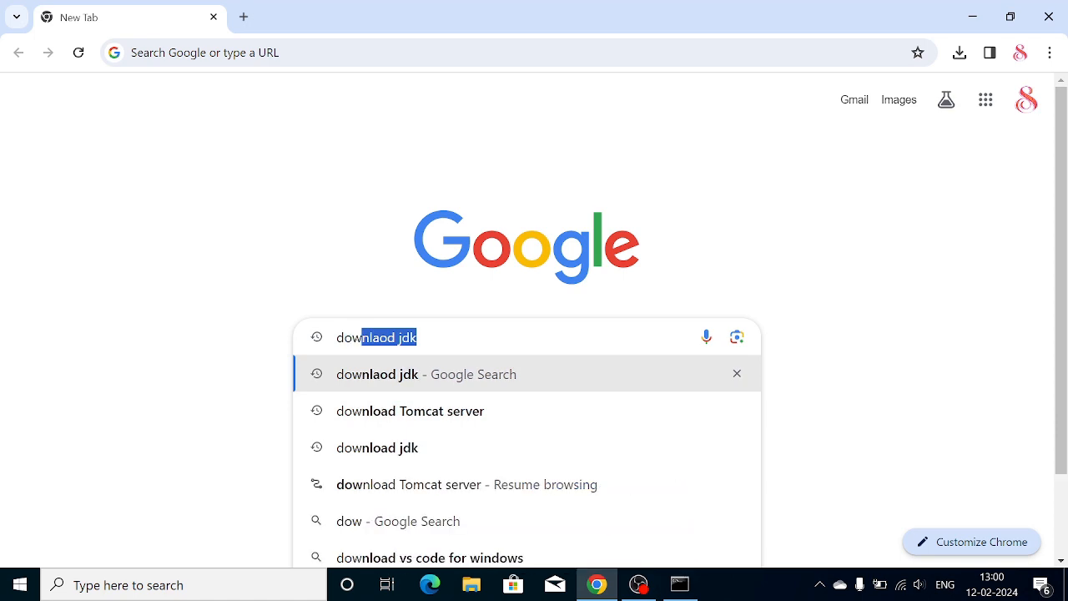
{"action": "key", "text": "Return"}
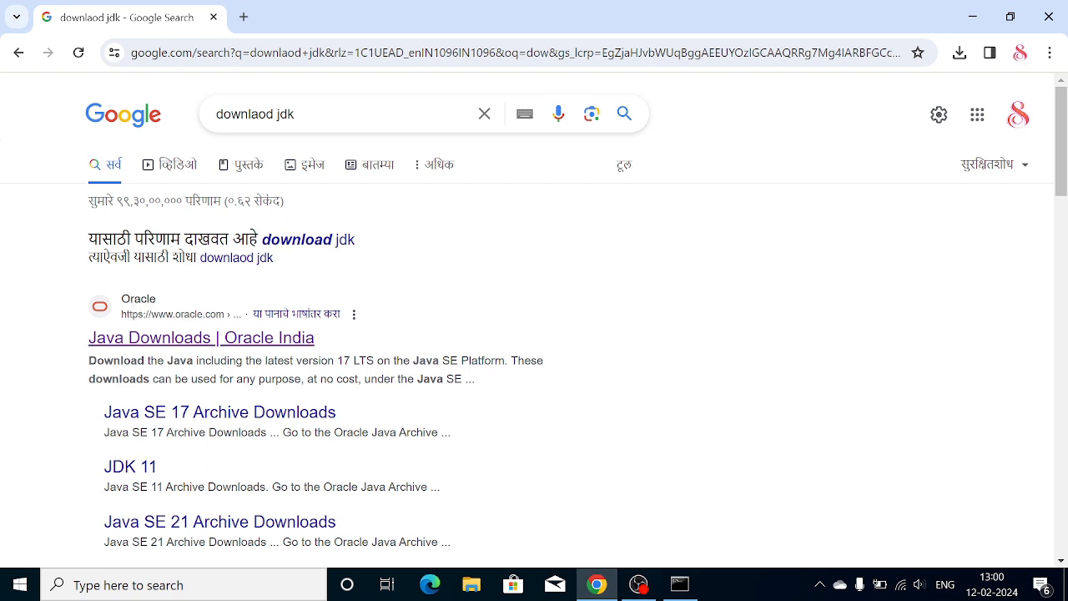
{"action": "left_click", "coordinate": [163, 342]}
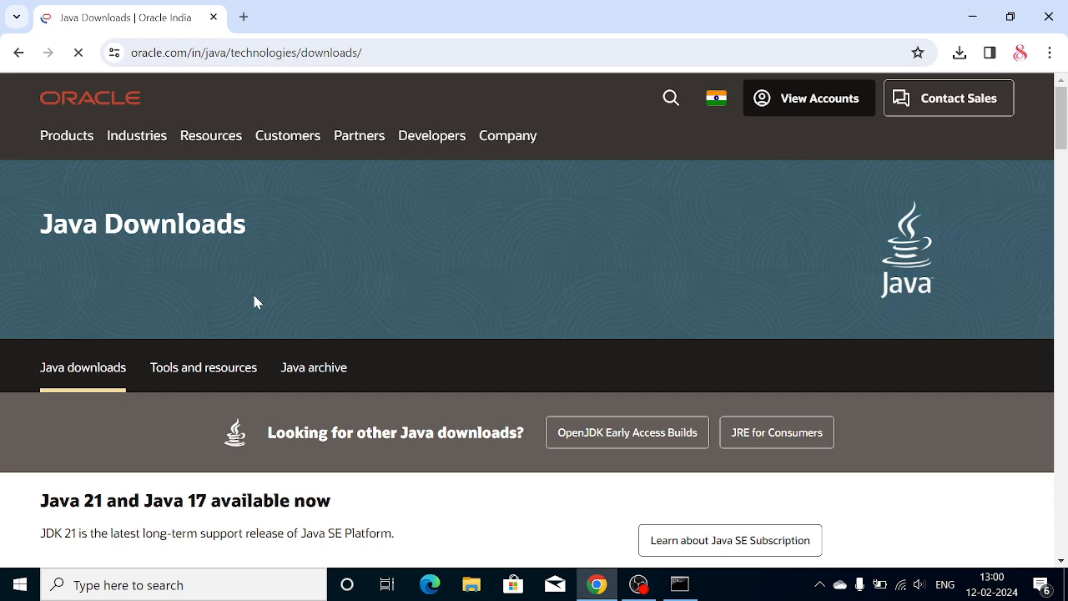
- Download the Windows x64 Installer of JDK 21, jdk-21_windows-x64_bin.exe
{"action": "scroll", "coordinate": [470, 303], "scroll_direction": "down", "scroll_amount": 4}
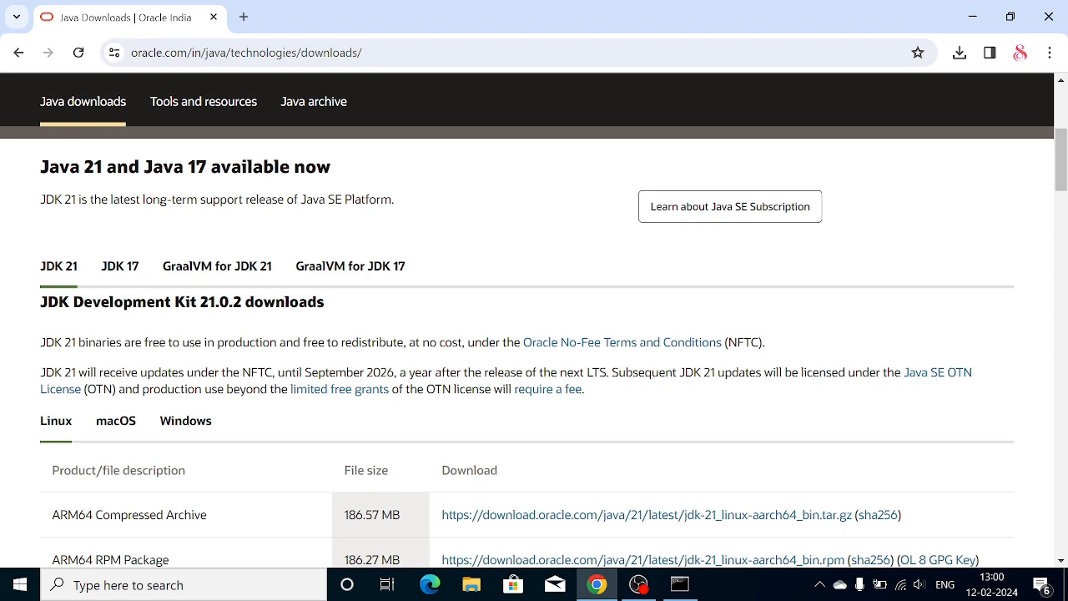
{"action": "scroll", "coordinate": [329, 258], "scroll_direction": "down", "scroll_amount": 1}
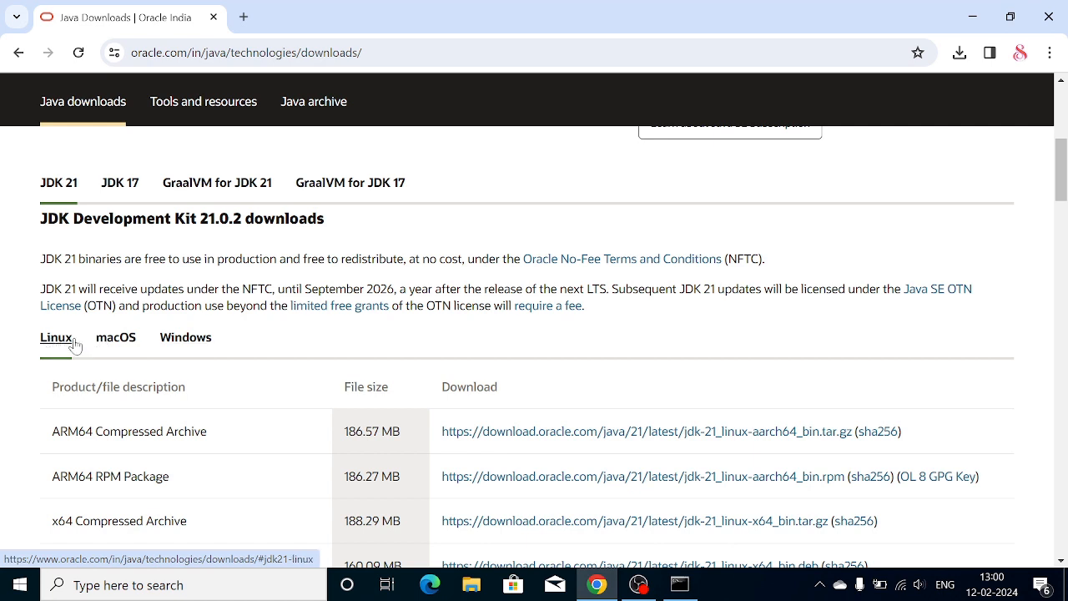
{"action": "left_click", "coordinate": [191, 343]}
{"action": "scroll", "coordinate": [186, 330], "scroll_direction": "down", "scroll_amount": 2}
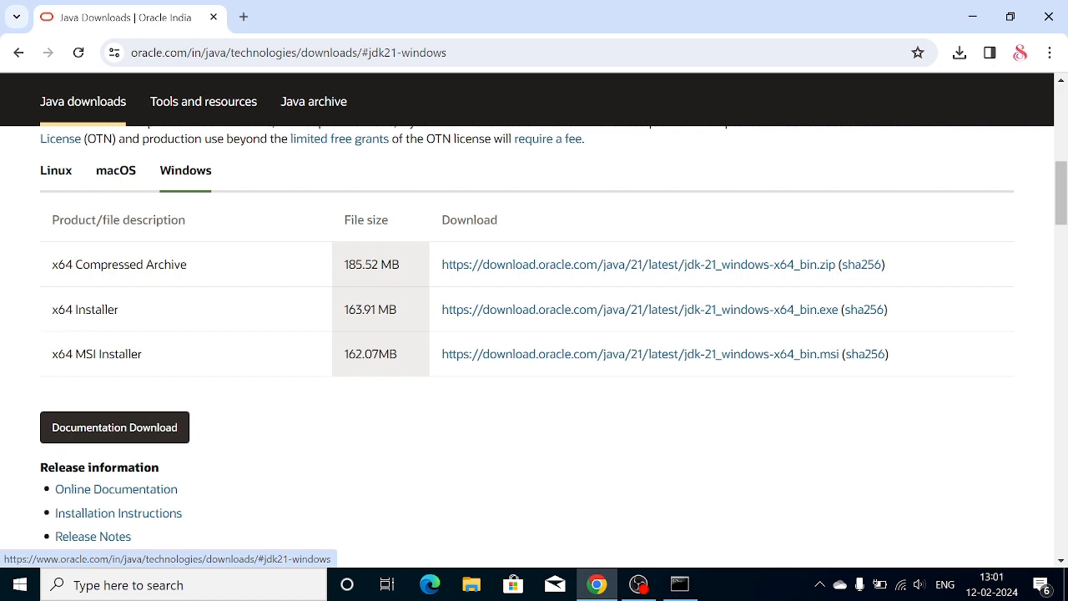
{"action": "left_click", "coordinate": [550, 311]}
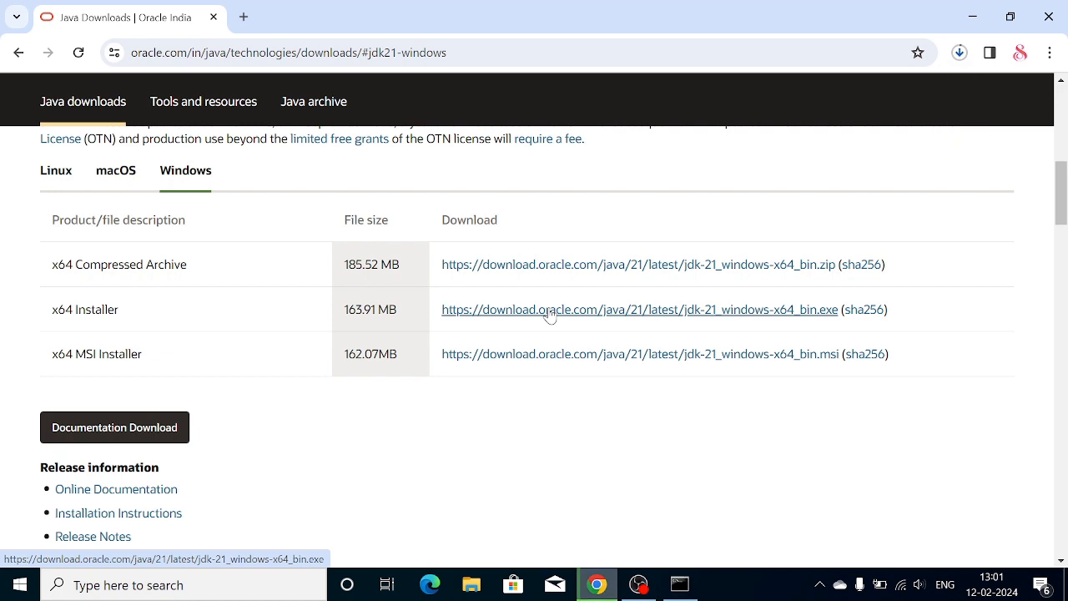
- Show the finished download in its folder, run the jdk-21_windows-x64_bin installer and minimize the folder window
{"action": "left_click", "coordinate": [962, 55]}
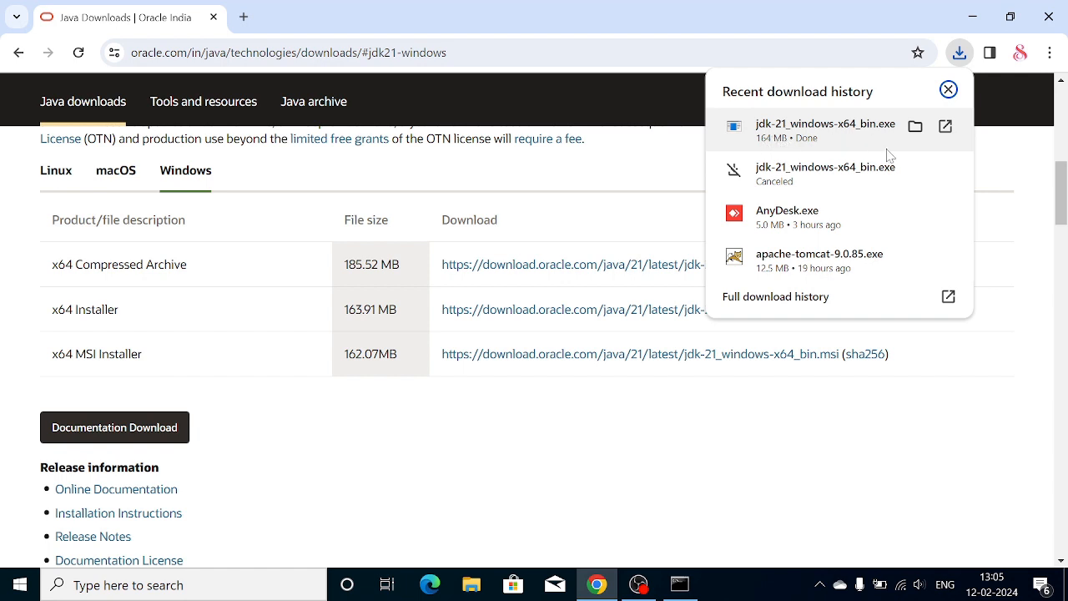
{"action": "left_click", "coordinate": [916, 126]}
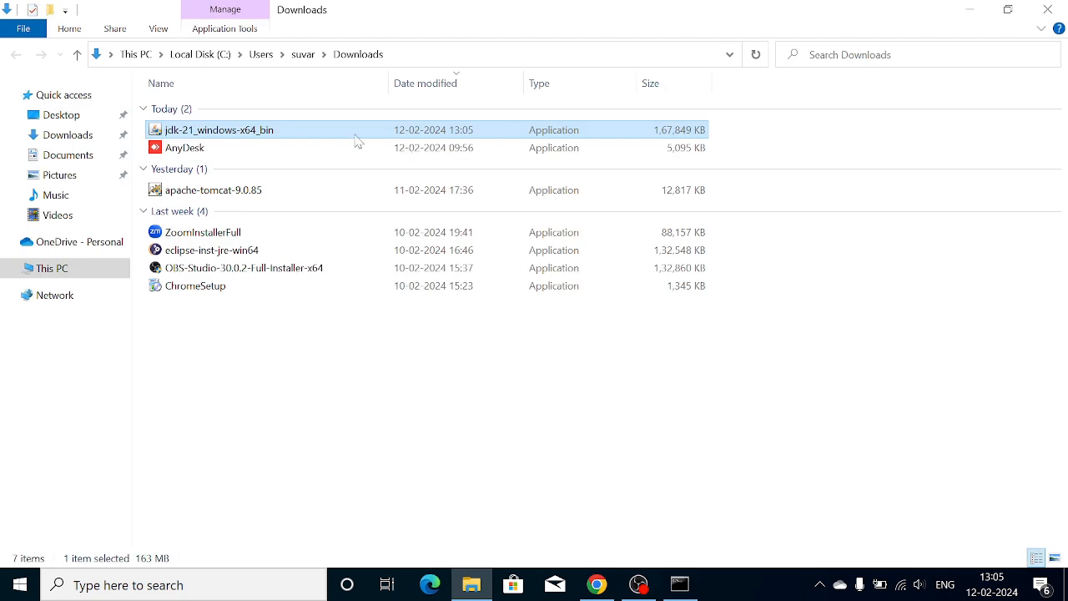
{"action": "double_click", "coordinate": [303, 134]}
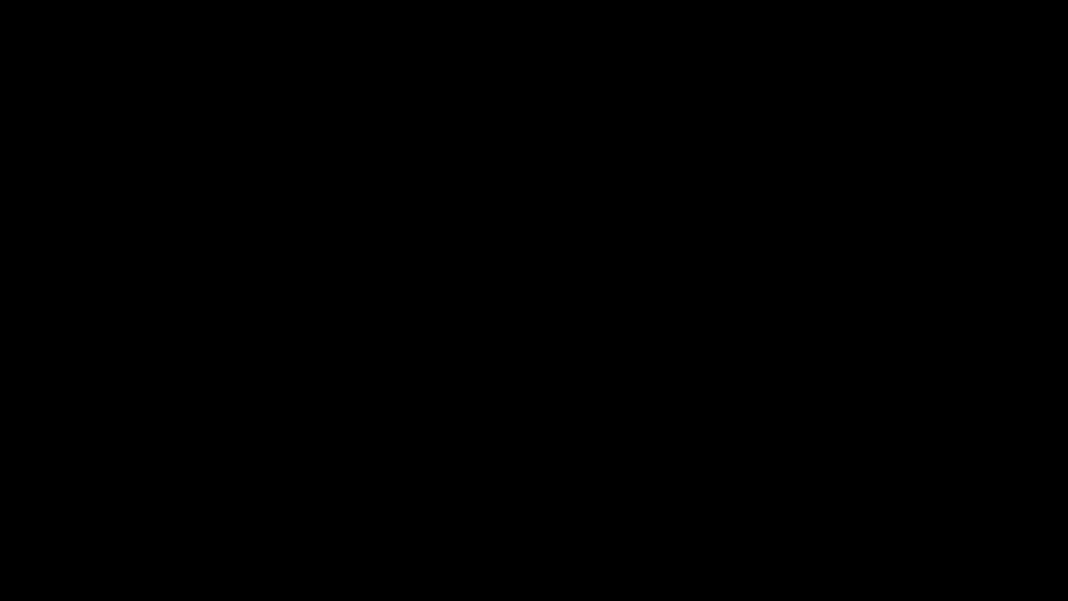
{"action": "left_click", "coordinate": [453, 412]}
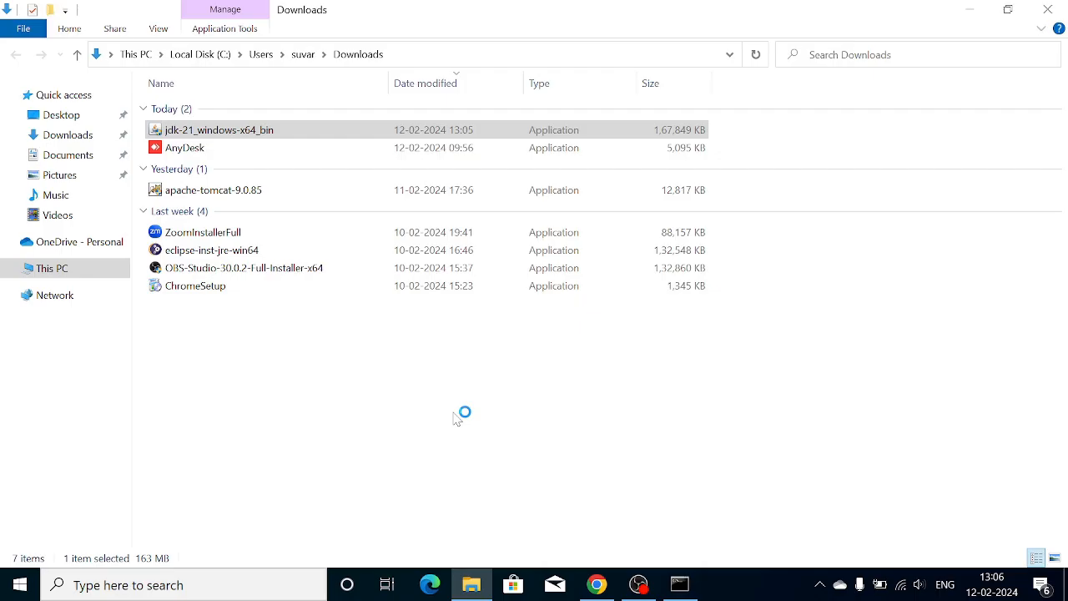
{"action": "left_click", "coordinate": [970, 10]}
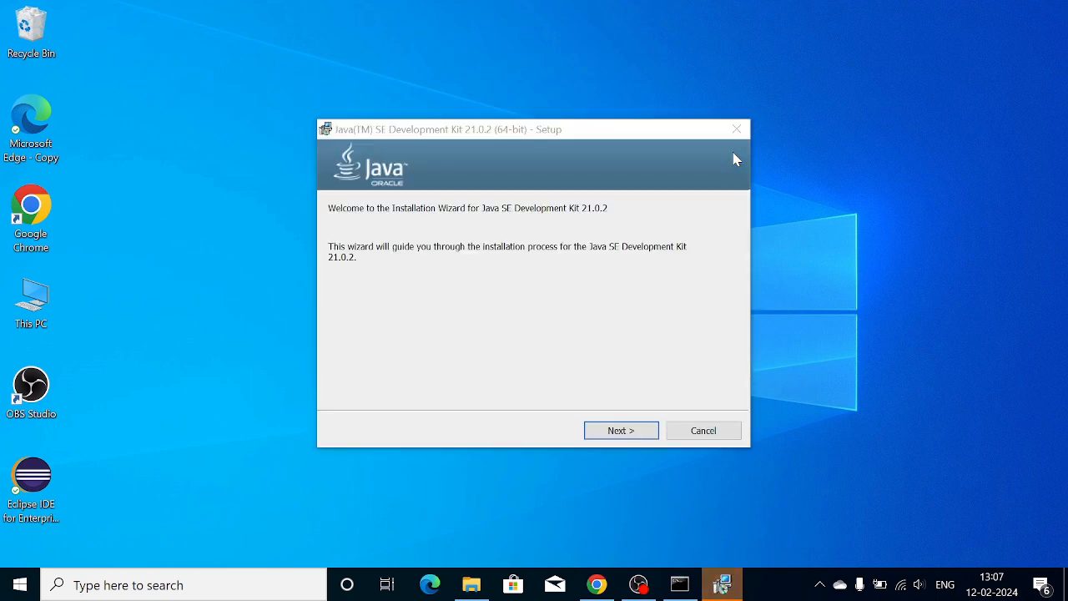
- Install Java SE Development Kit 21.0.2 to the default folder C:\Program Files\Java\jdk-21\ and close the setup wizard
{"action": "left_click", "coordinate": [622, 433]}
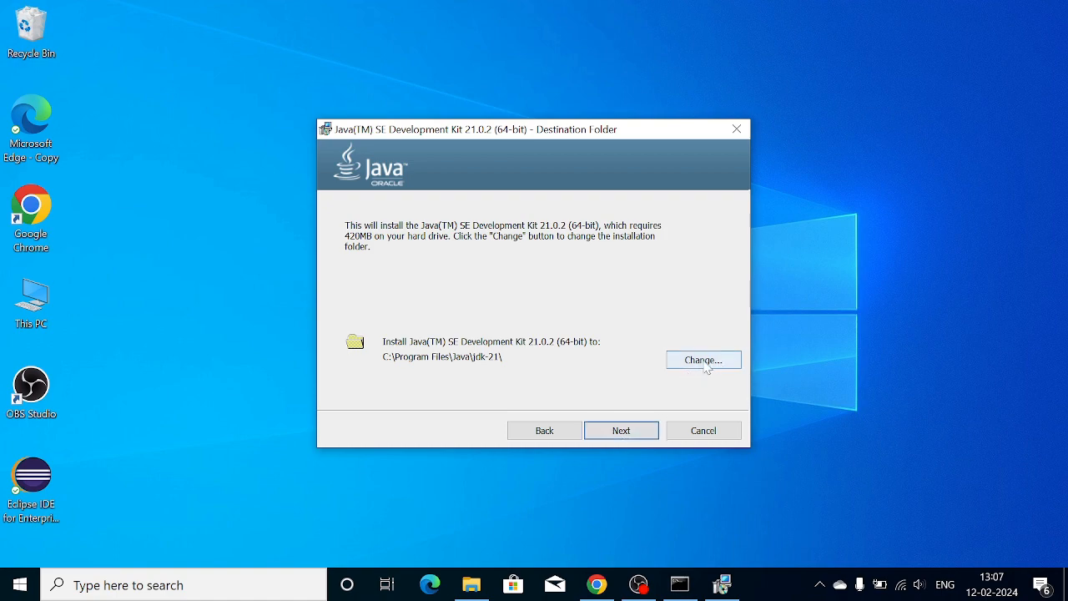
{"action": "left_click", "coordinate": [619, 434]}
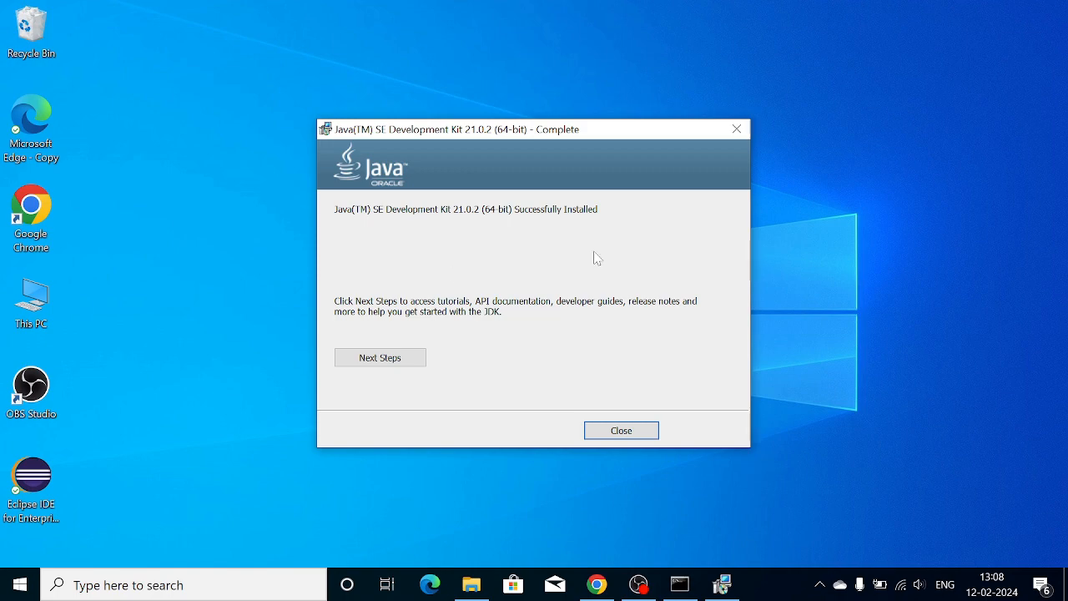
{"action": "left_click", "coordinate": [621, 434]}
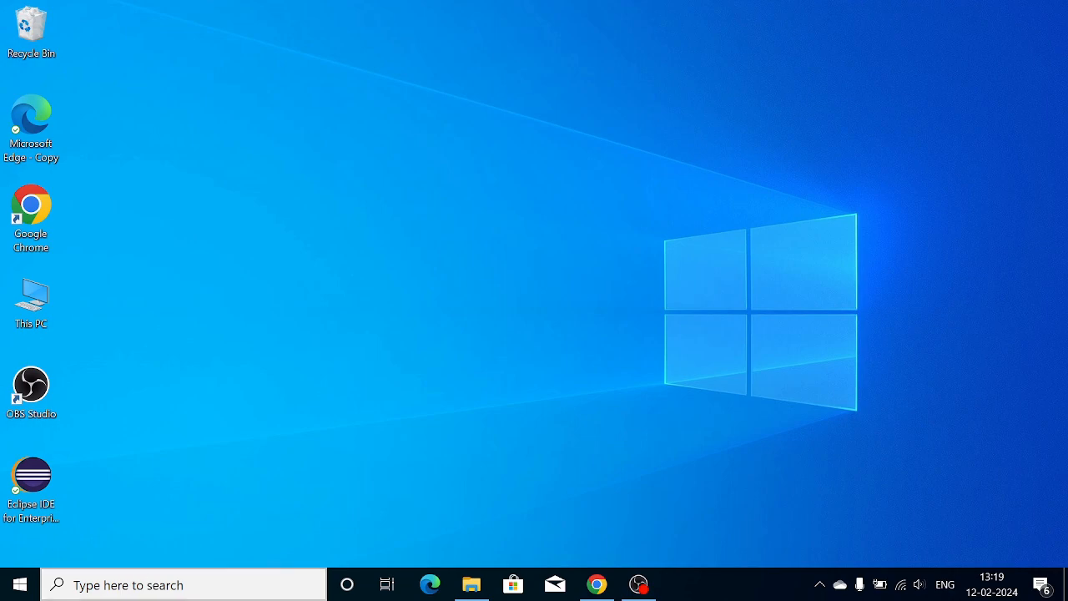
- Open the Windows system environment variables and open the system variable Path for editing
{"action": "left_click", "coordinate": [114, 586]}
{"action": "type", "text": "edit"}
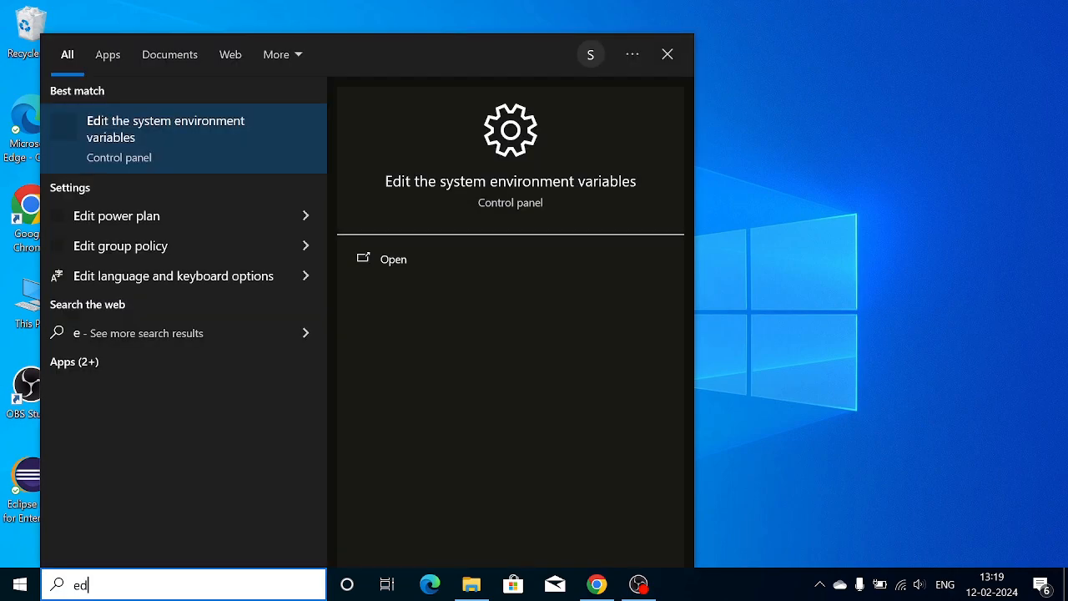
{"action": "left_click", "coordinate": [200, 135]}
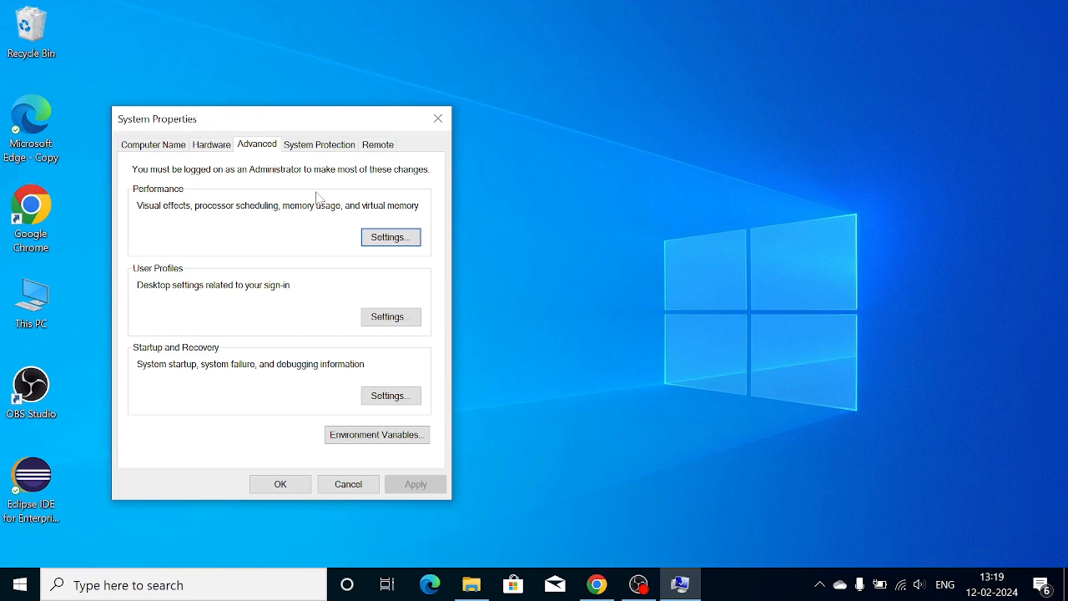
{"action": "left_click", "coordinate": [376, 438]}
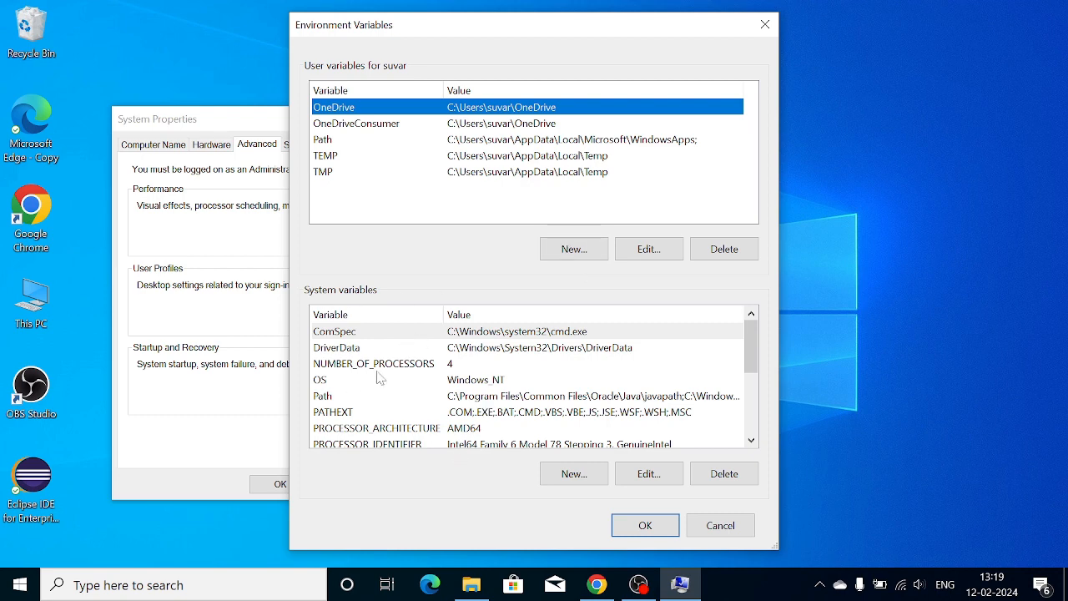
{"action": "left_click", "coordinate": [329, 399]}
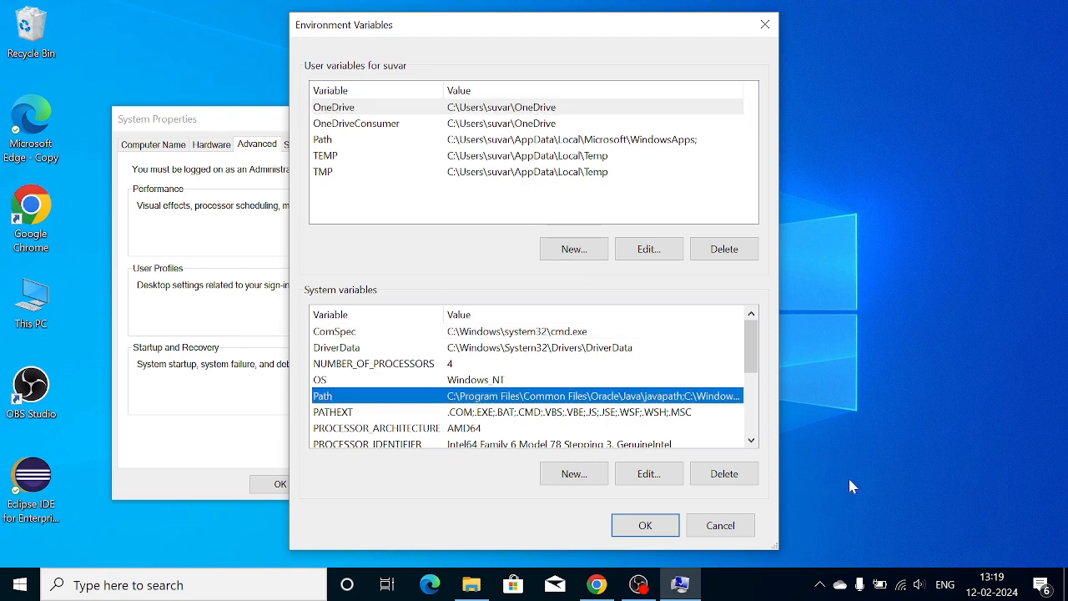
{"action": "left_click", "coordinate": [660, 477]}
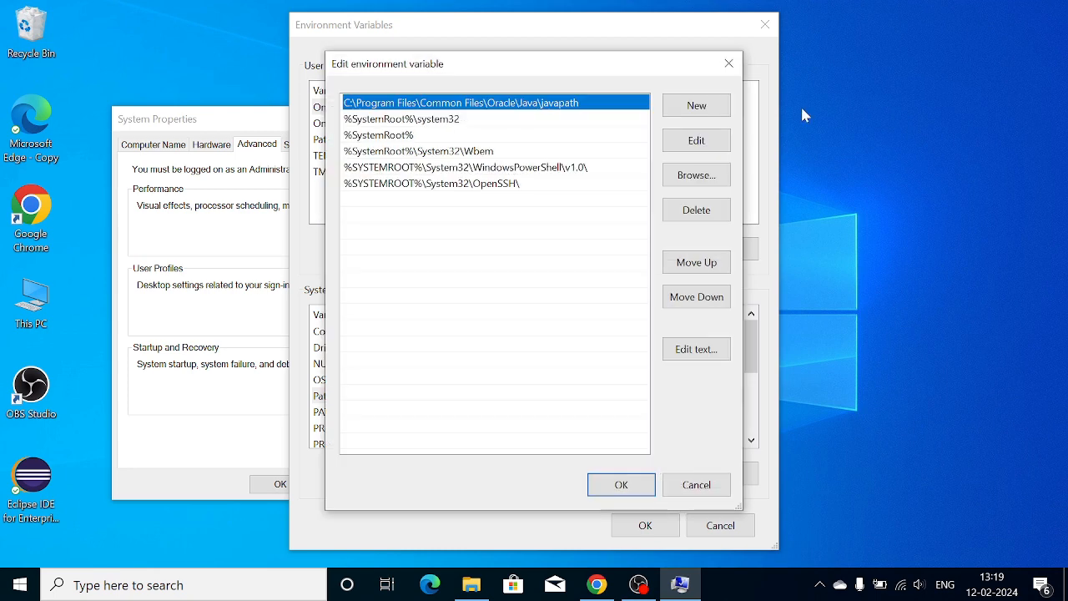
- Add the folder C:\Program Files\Java\jdk-21\bin as a new entry in the system Path variable and confirm the edit
{"action": "left_click", "coordinate": [699, 109]}
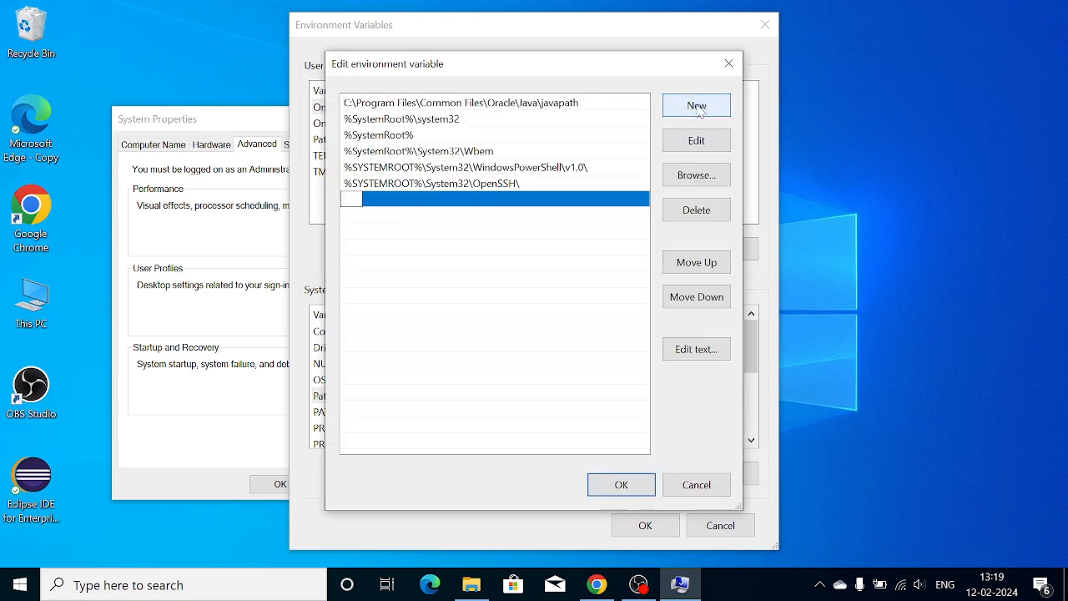
{"action": "left_click", "coordinate": [694, 182]}
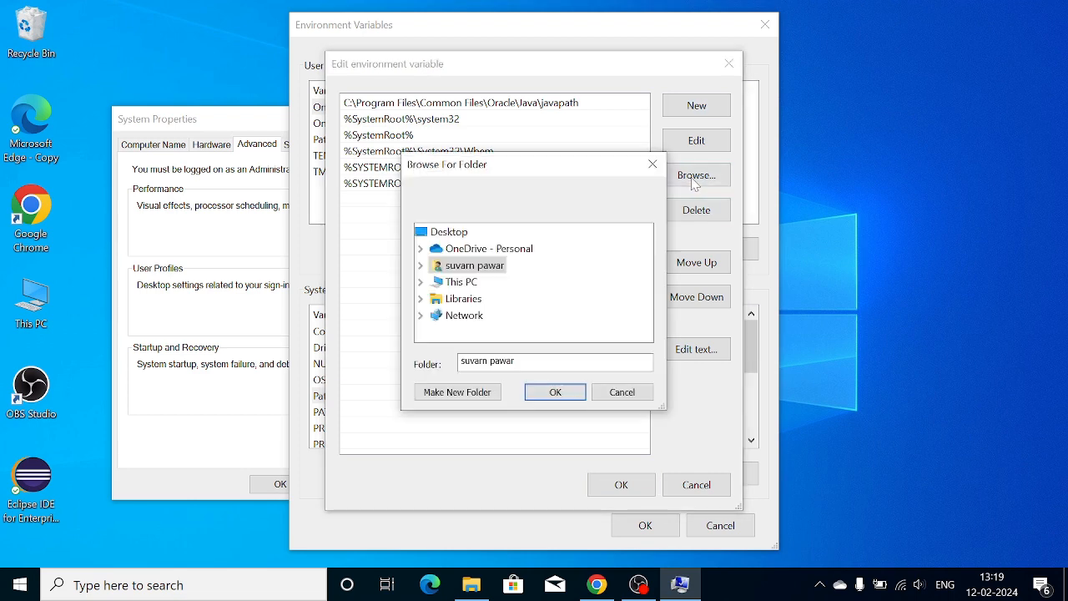
{"action": "double_click", "coordinate": [458, 284]}
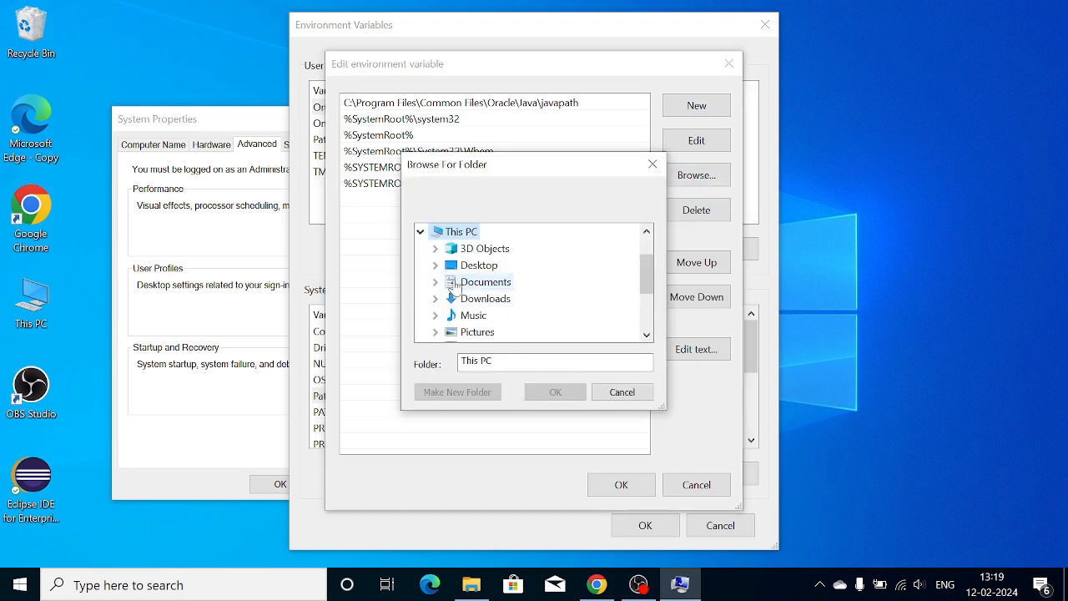
{"action": "scroll", "coordinate": [458, 286], "scroll_direction": "down", "scroll_amount": 2}
{"action": "double_click", "coordinate": [488, 265]}
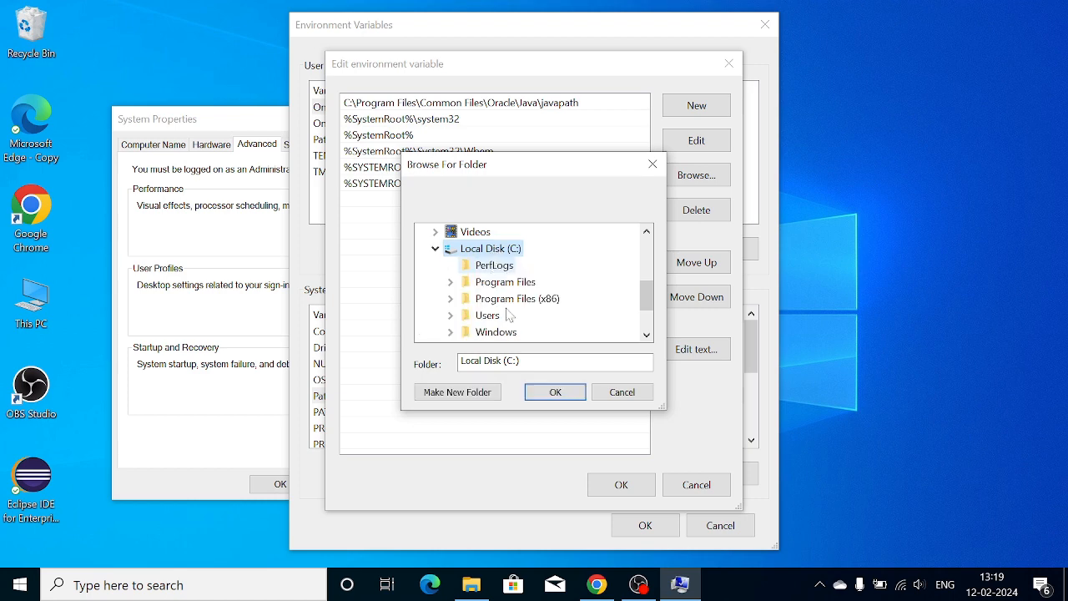
{"action": "double_click", "coordinate": [505, 282]}
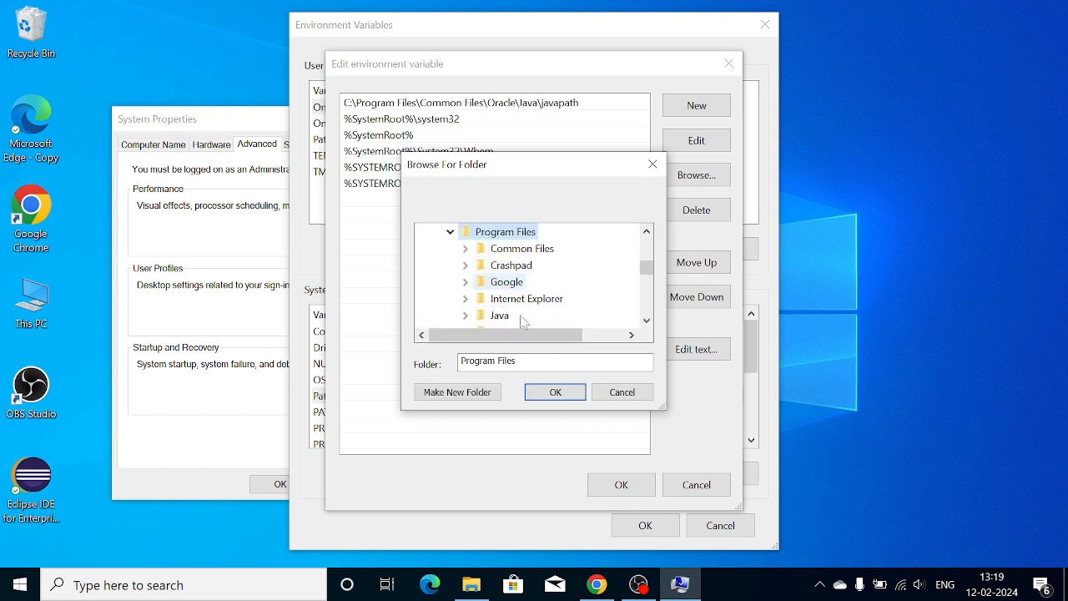
{"action": "scroll", "coordinate": [524, 321], "scroll_direction": "down", "scroll_amount": 1}
{"action": "double_click", "coordinate": [509, 266]}
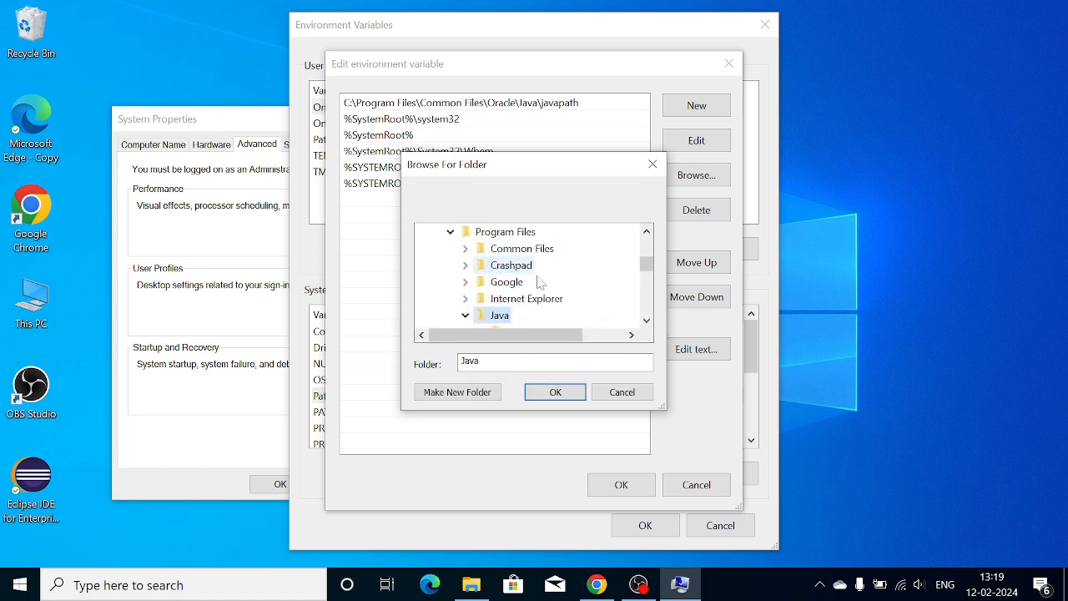
{"action": "scroll", "coordinate": [537, 283], "scroll_direction": "down", "scroll_amount": 1}
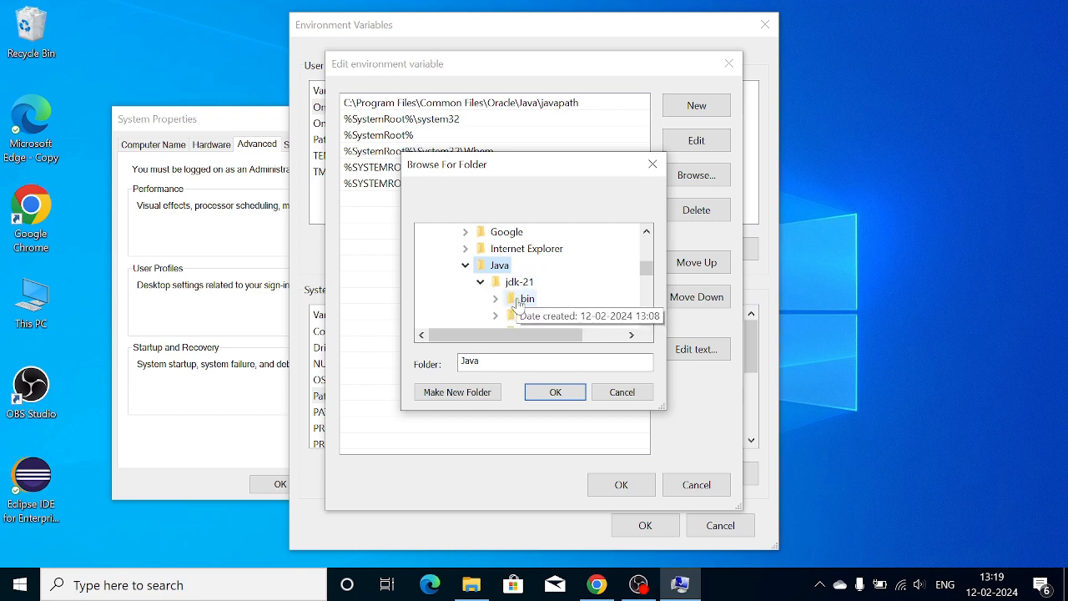
{"action": "left_click", "coordinate": [519, 282]}
{"action": "scroll", "coordinate": [519, 276], "scroll_direction": "down", "scroll_amount": 1}
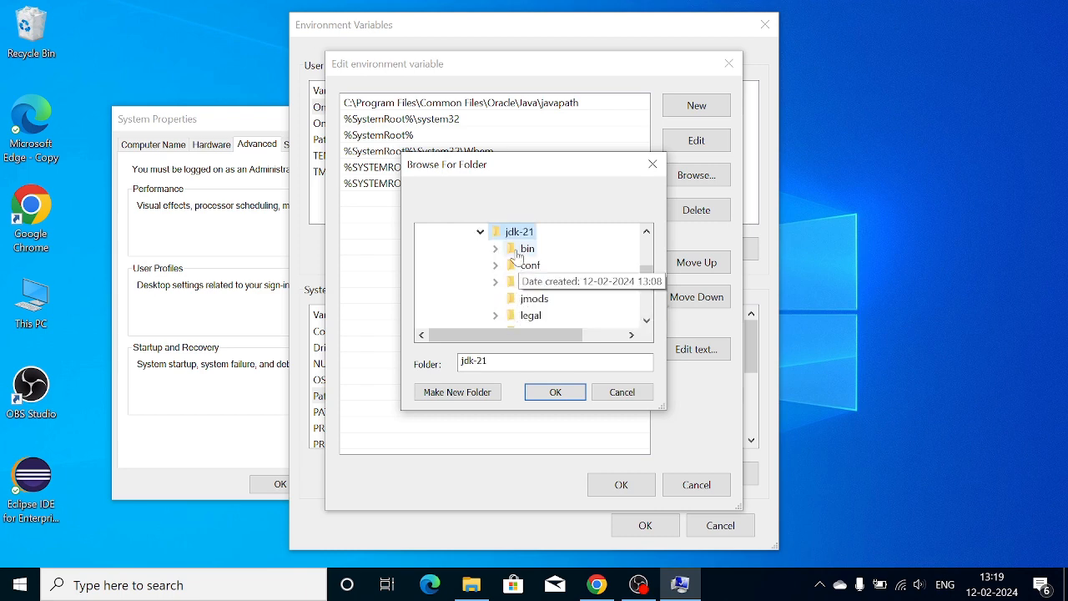
{"action": "left_click", "coordinate": [518, 257]}
{"action": "left_click", "coordinate": [557, 394]}
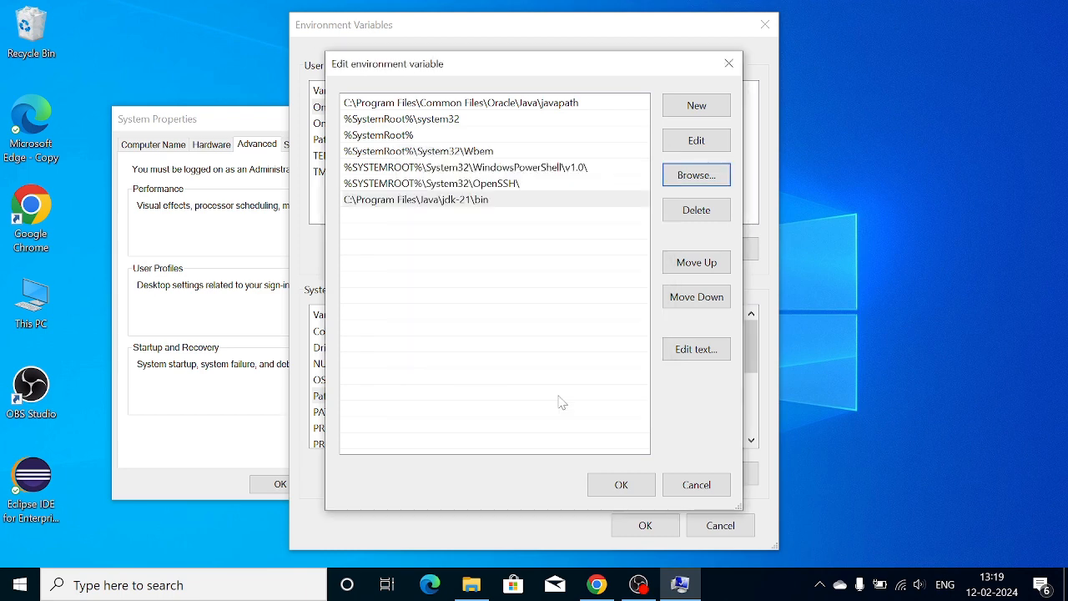
{"action": "left_click", "coordinate": [621, 485]}
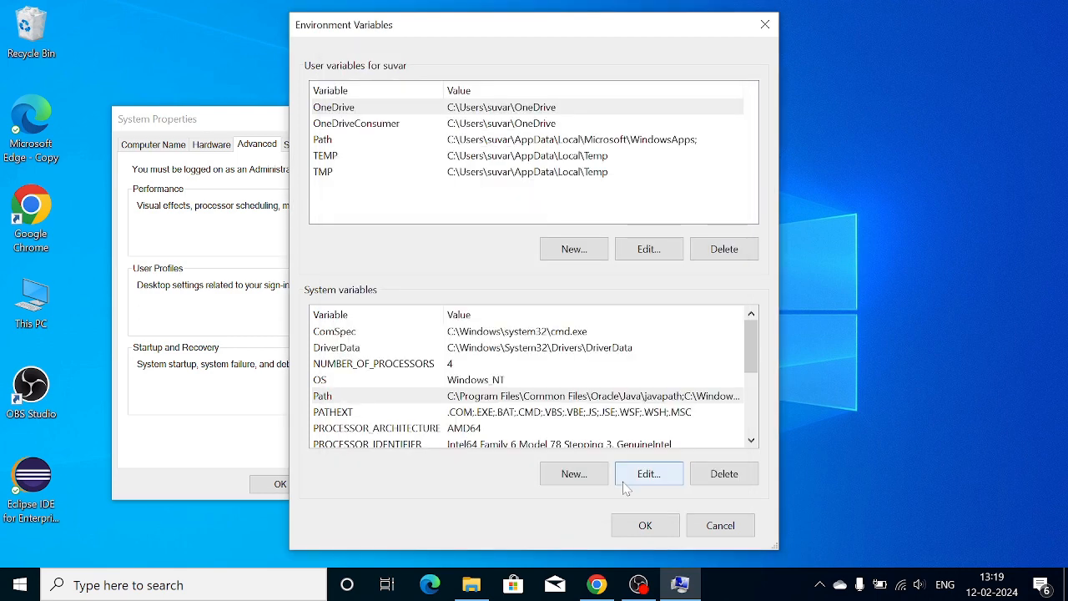
- Start a new user environment variable and name it JAVA_HOME
{"action": "left_click", "coordinate": [367, 139]}
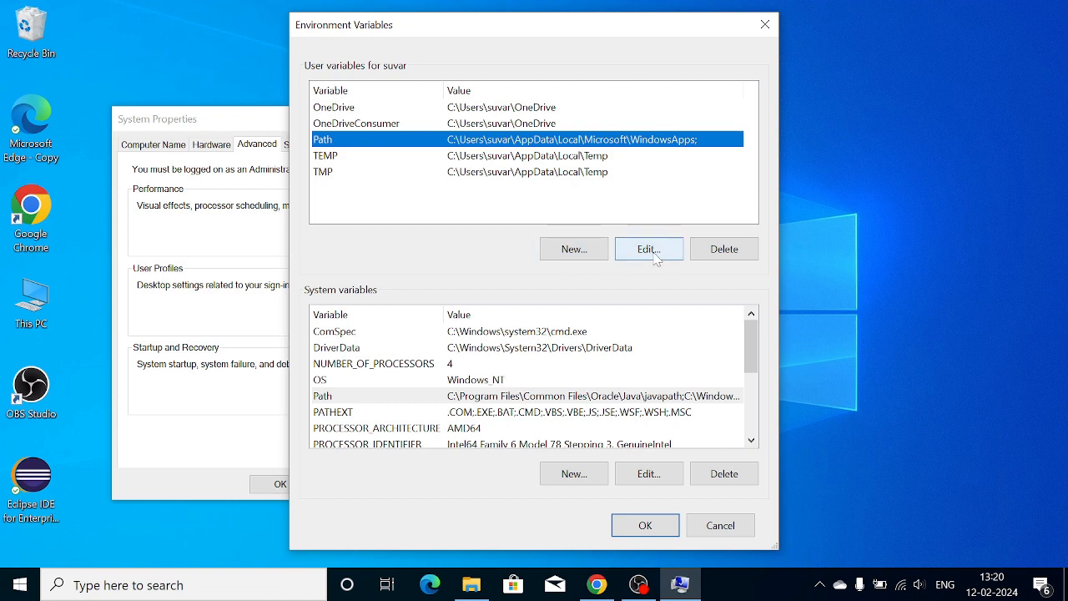
{"action": "left_click", "coordinate": [589, 254]}
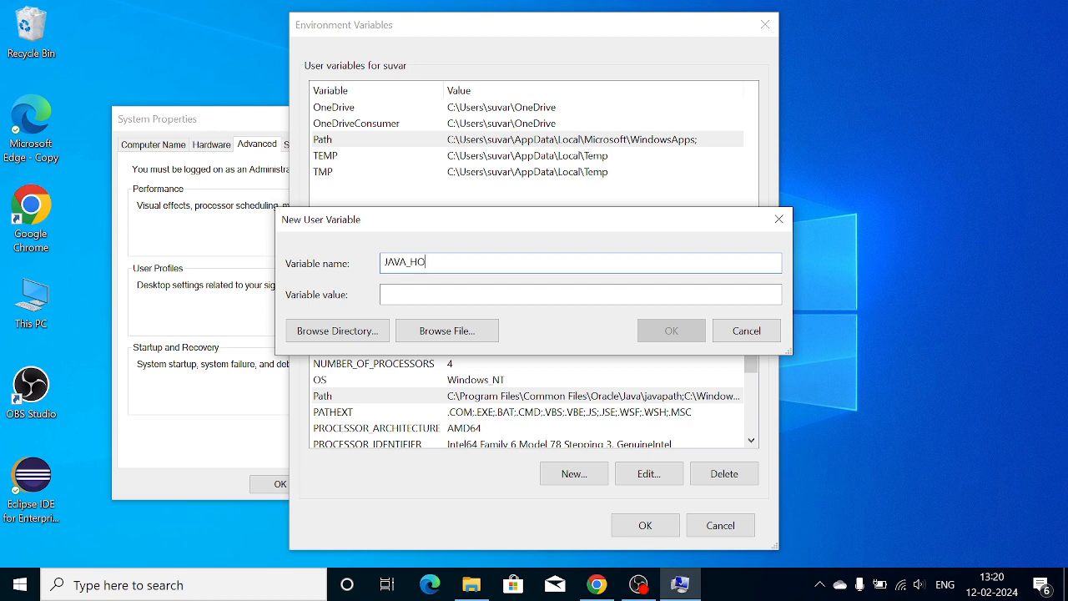
{"action": "type", "text": "ME"}
{"action": "key", "text": "Tab"}
- Browse for the folder C:\Program Files\Java\jdk-21 and choose it as the value of the new user variable
{"action": "left_click", "coordinate": [332, 334]}
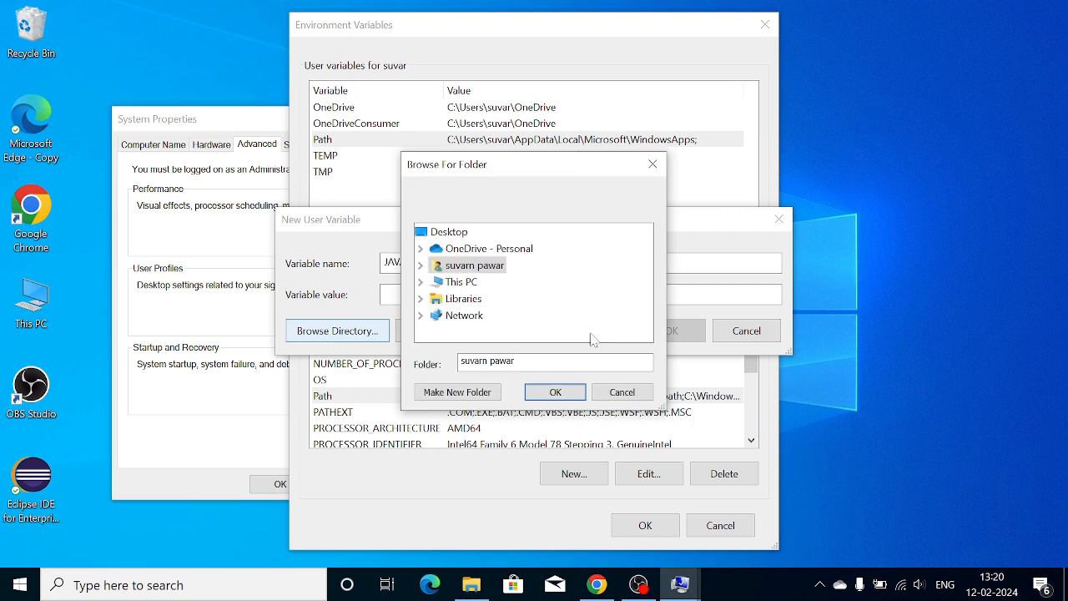
{"action": "double_click", "coordinate": [459, 284]}
{"action": "scroll", "coordinate": [467, 292], "scroll_direction": "down", "scroll_amount": 2}
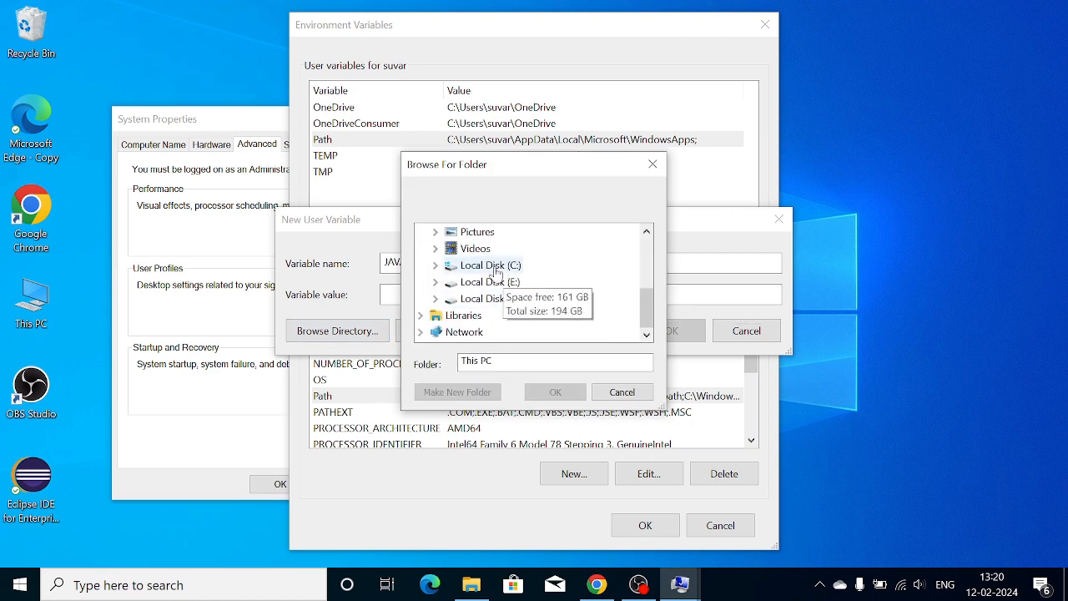
{"action": "double_click", "coordinate": [492, 267]}
{"action": "scroll", "coordinate": [494, 275], "scroll_direction": "down", "scroll_amount": 1}
{"action": "scroll", "coordinate": [491, 280], "scroll_direction": "up", "scroll_amount": 1}
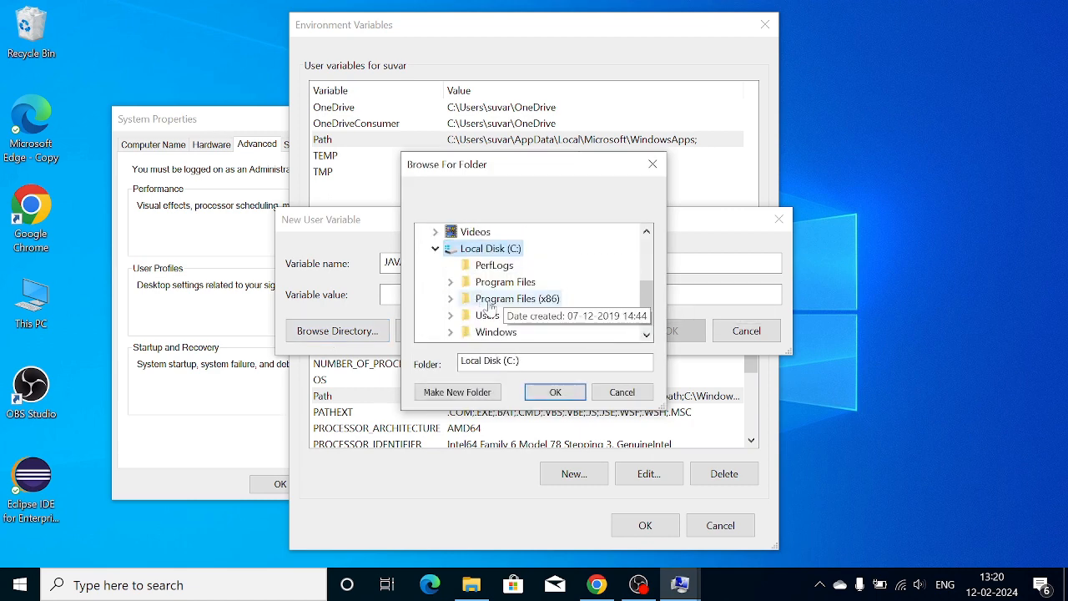
{"action": "scroll", "coordinate": [488, 283], "scroll_direction": "down", "scroll_amount": 1}
{"action": "scroll", "coordinate": [488, 282], "scroll_direction": "up", "scroll_amount": 1}
{"action": "double_click", "coordinate": [491, 281]}
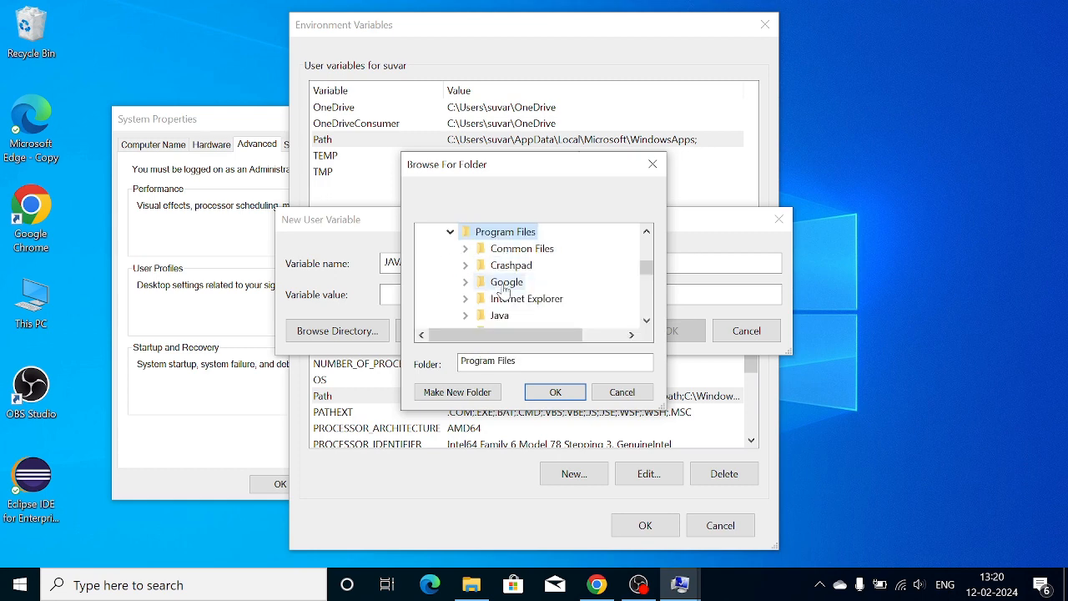
{"action": "double_click", "coordinate": [499, 317]}
{"action": "scroll", "coordinate": [496, 300], "scroll_direction": "down", "scroll_amount": 1}
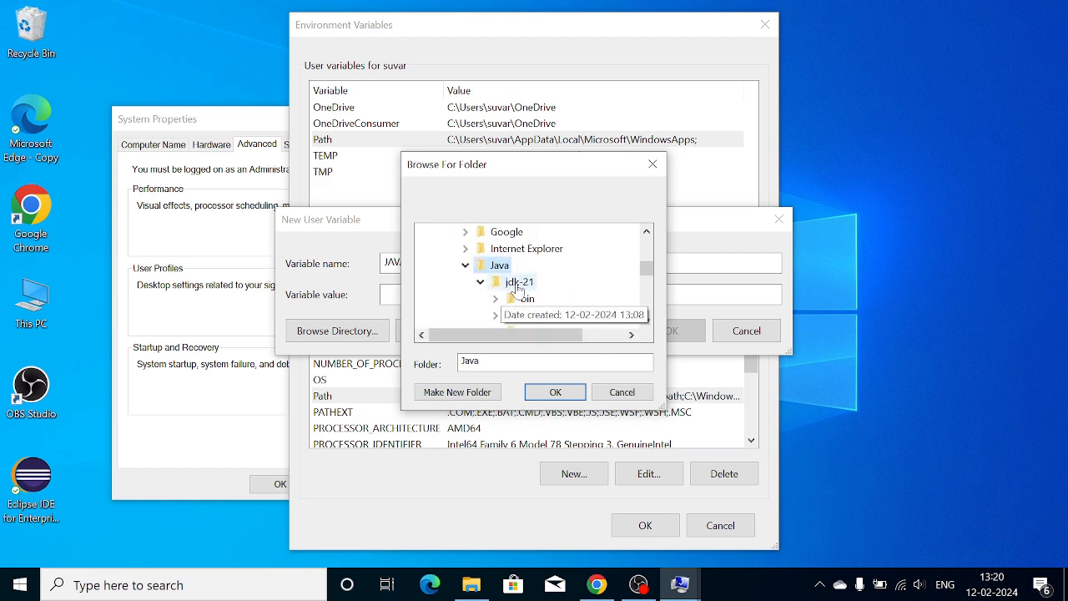
{"action": "left_click", "coordinate": [519, 284]}
{"action": "left_click", "coordinate": [555, 392]}
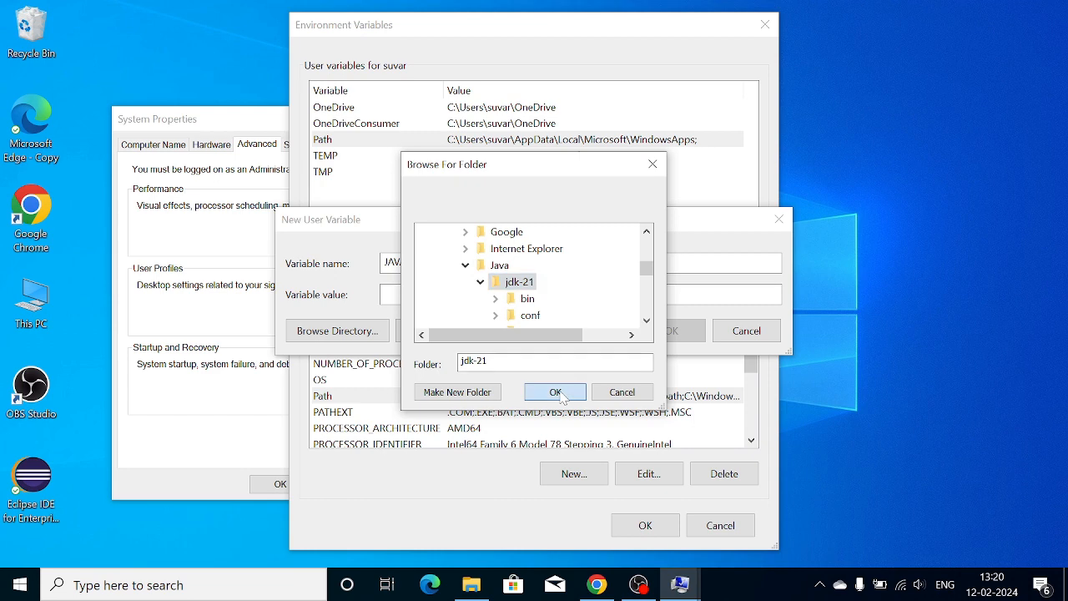
- Save the JAVA_HOME variable and accept the changes in Environment Variables and System Properties
{"action": "left_click", "coordinate": [673, 333]}
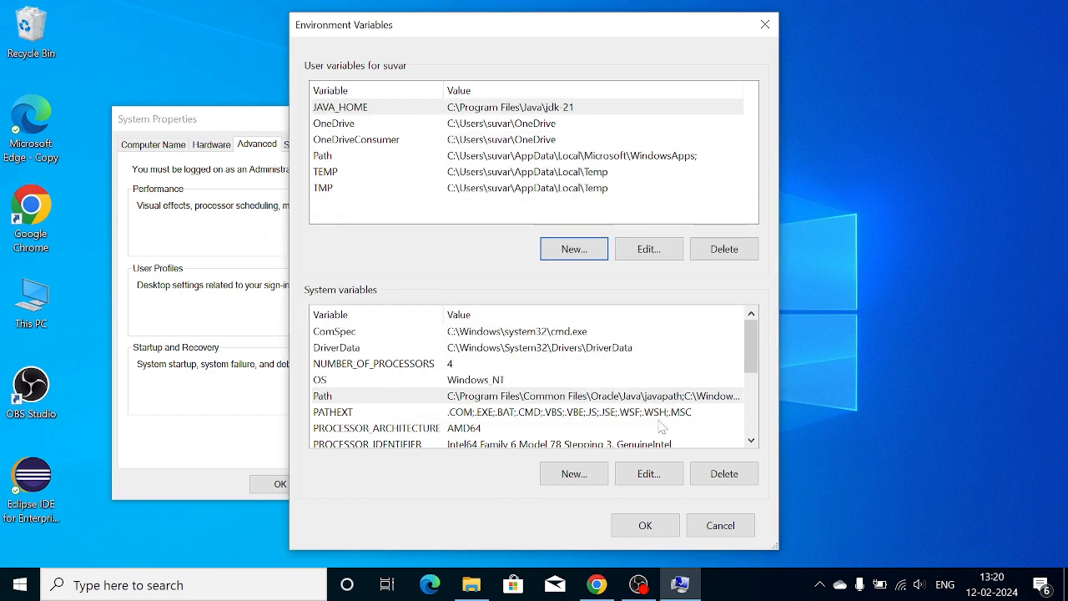
{"action": "left_click", "coordinate": [645, 527]}
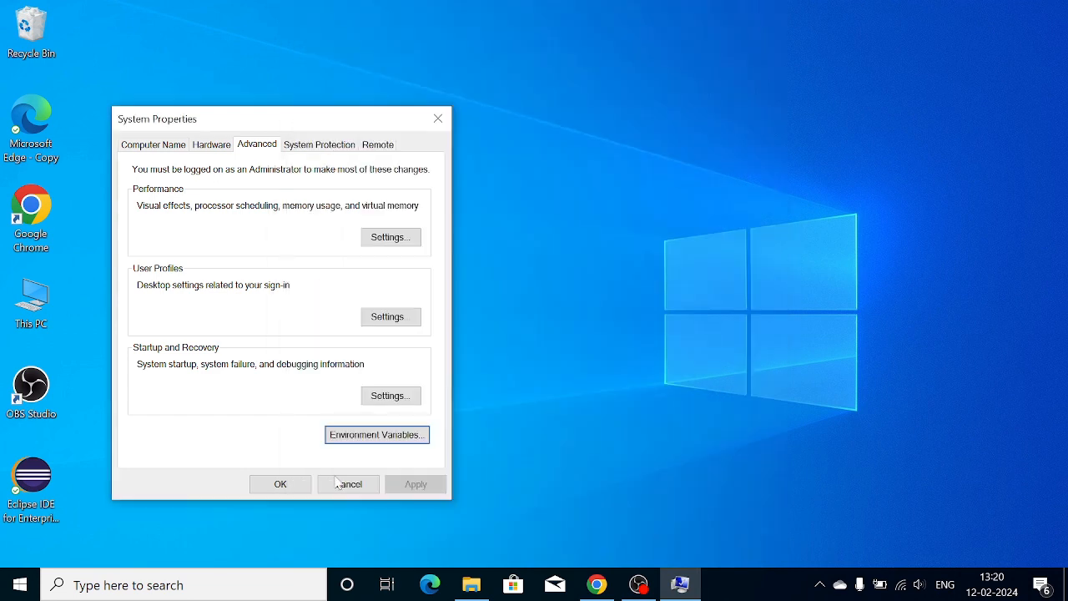
{"action": "left_click", "coordinate": [282, 484]}
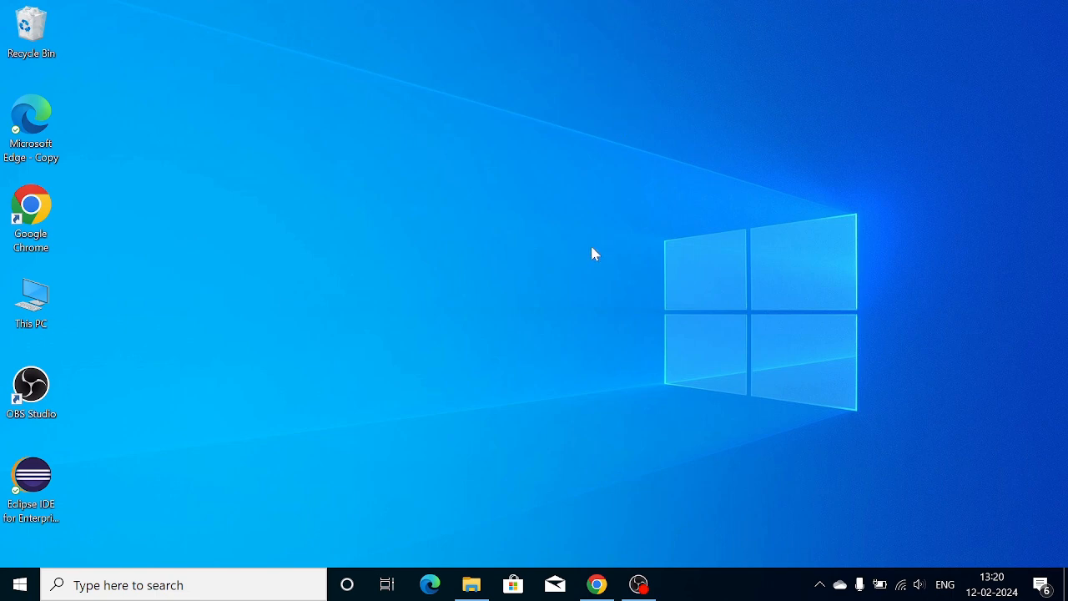
- Open Command Prompt and check the installed Java version with java -version
{"action": "left_click", "coordinate": [254, 571]}
{"action": "type", "text": "cmd"}
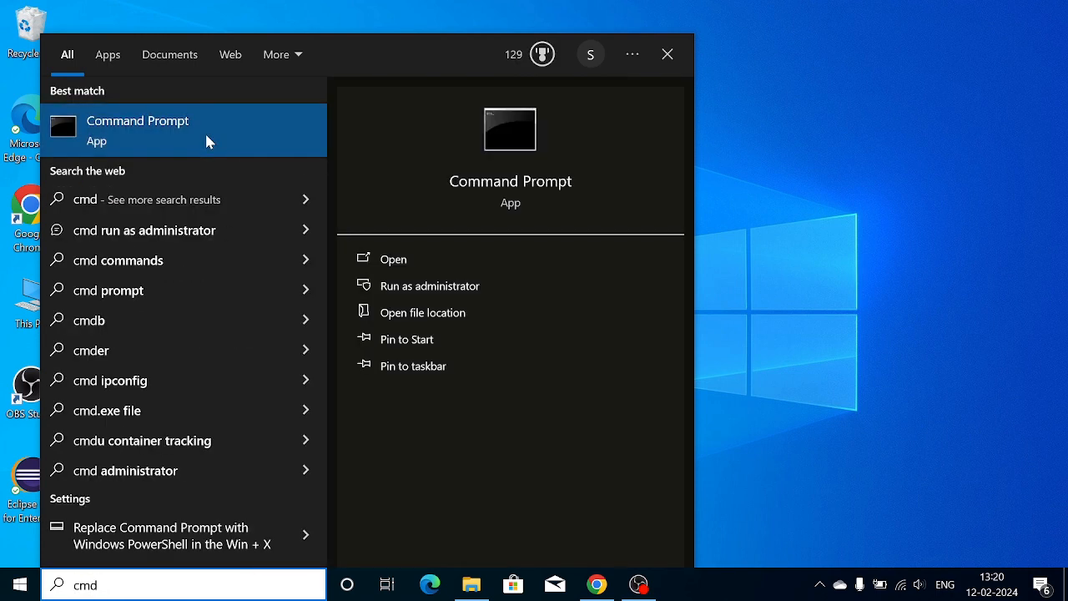
{"action": "left_click", "coordinate": [215, 135]}
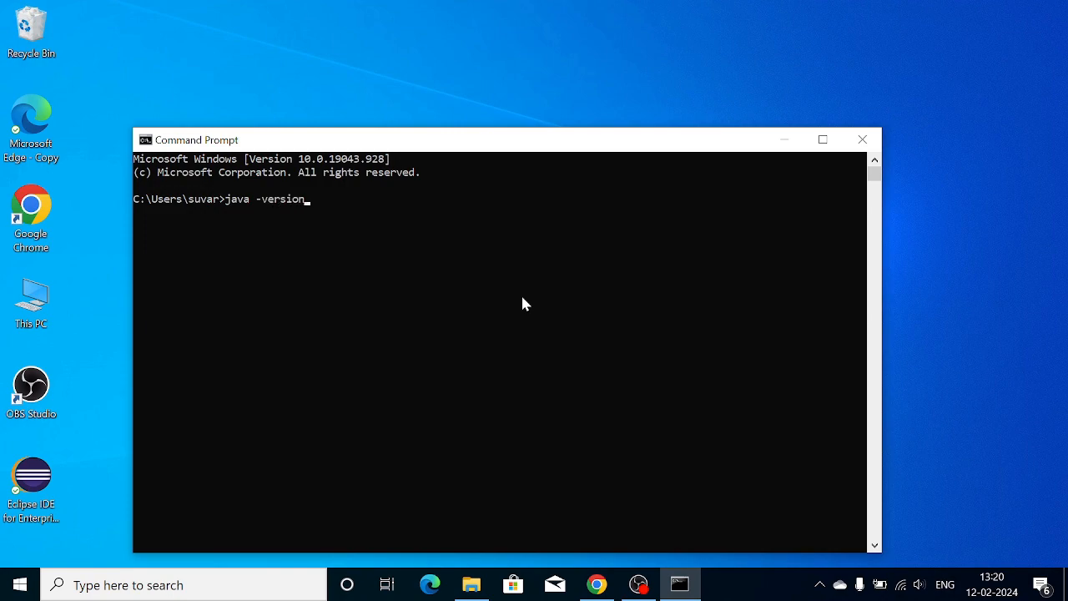
{"action": "key", "text": "Return"}
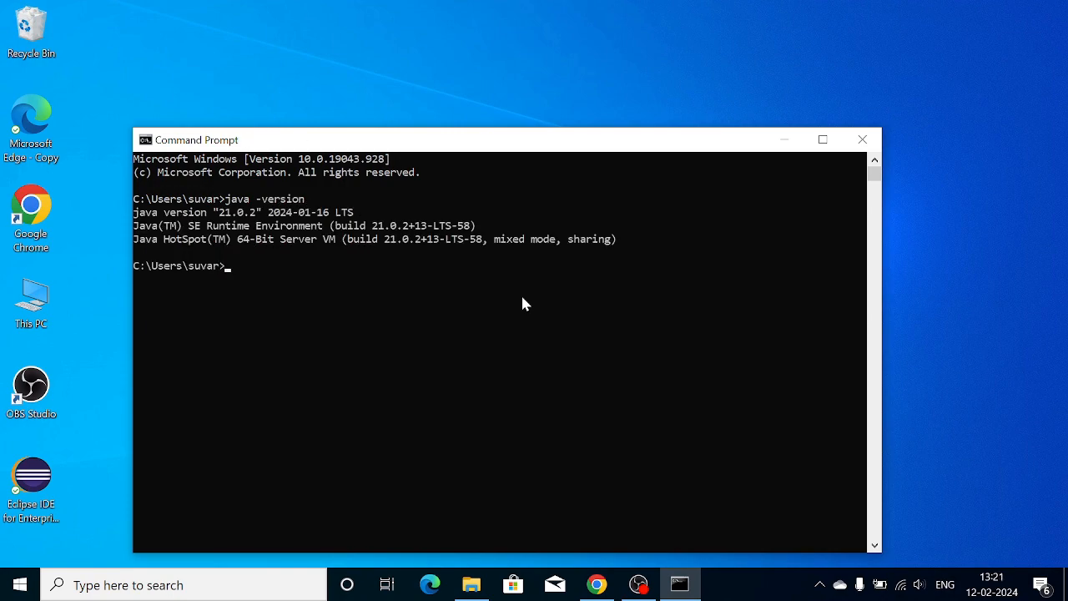